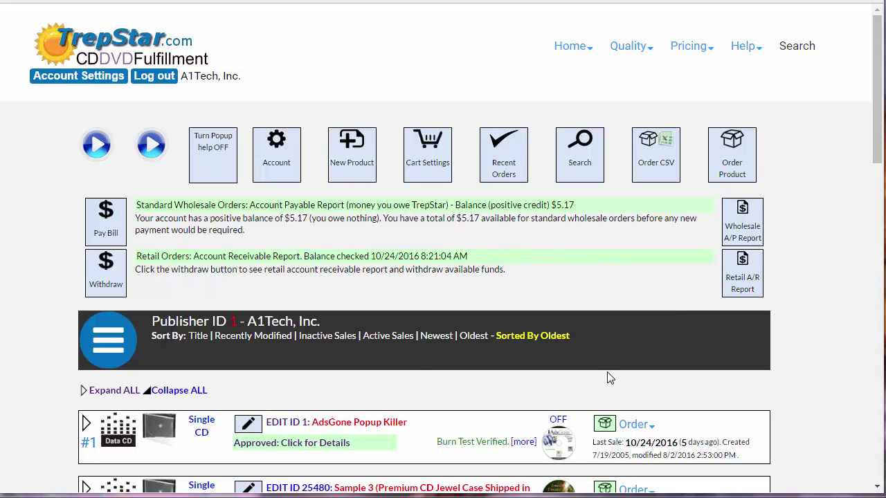
- Scroll the product list down to row #9, Sample 1 (Safety Sleeve Shipped in Envelope)
scroll(821, 341, down, 3)
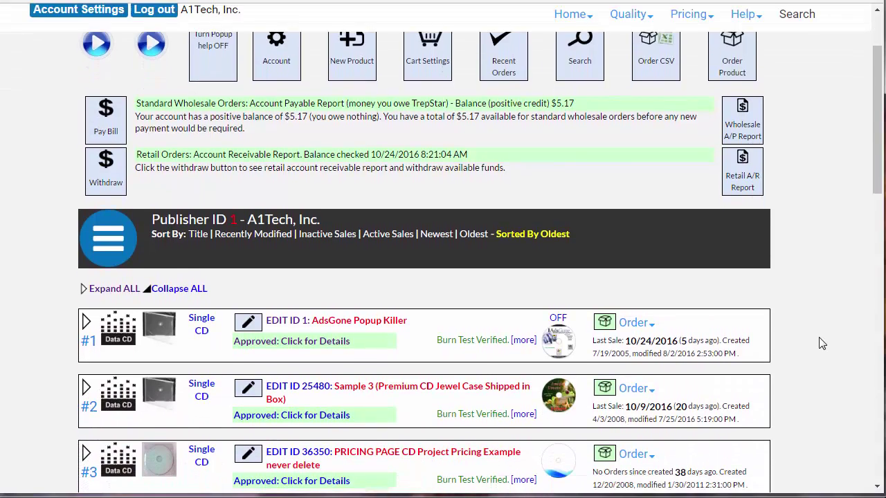
mouse_move(633, 321)
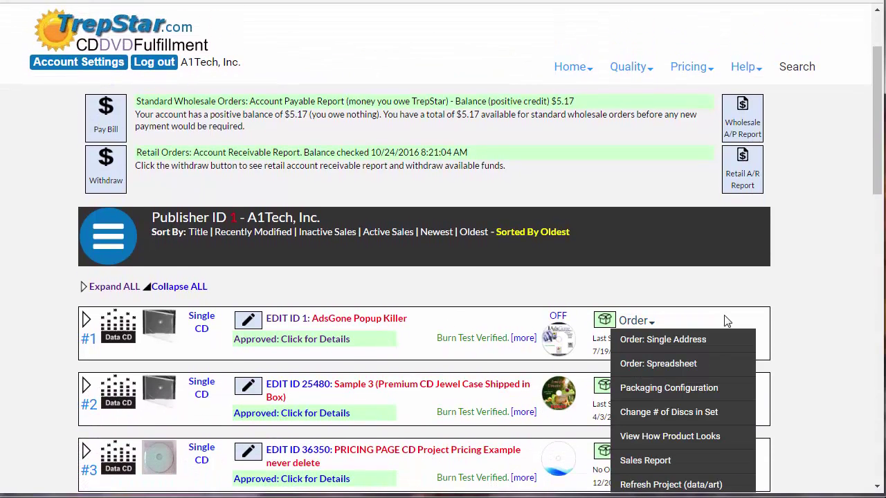
scroll(284, 392, down, 3)
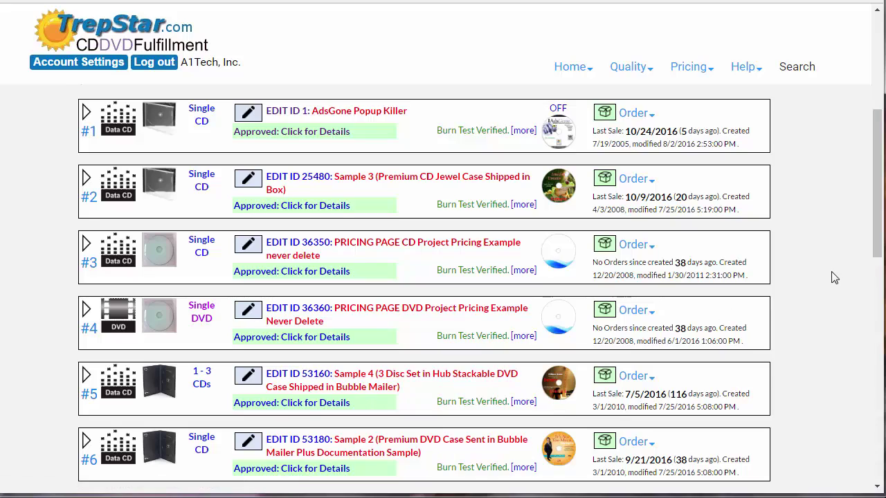
scroll(834, 279, up, 3)
scroll(834, 279, down, 2)
scroll(834, 278, down, 3)
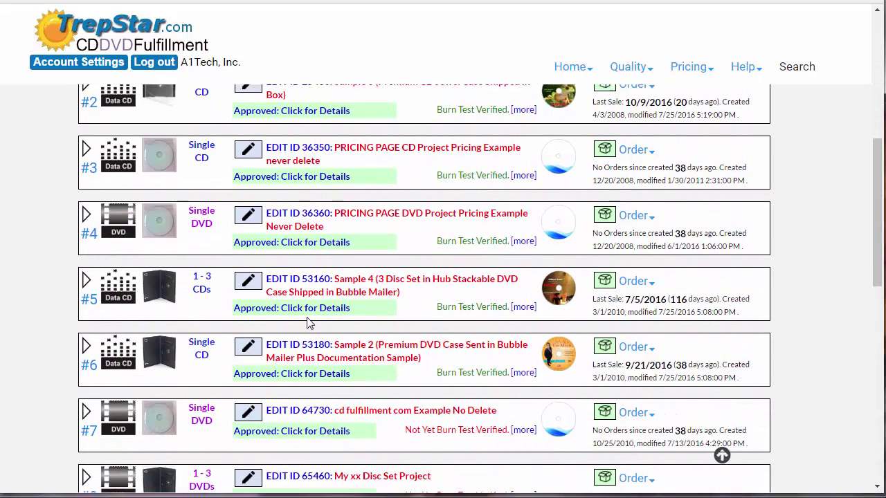
scroll(361, 341, down, 2)
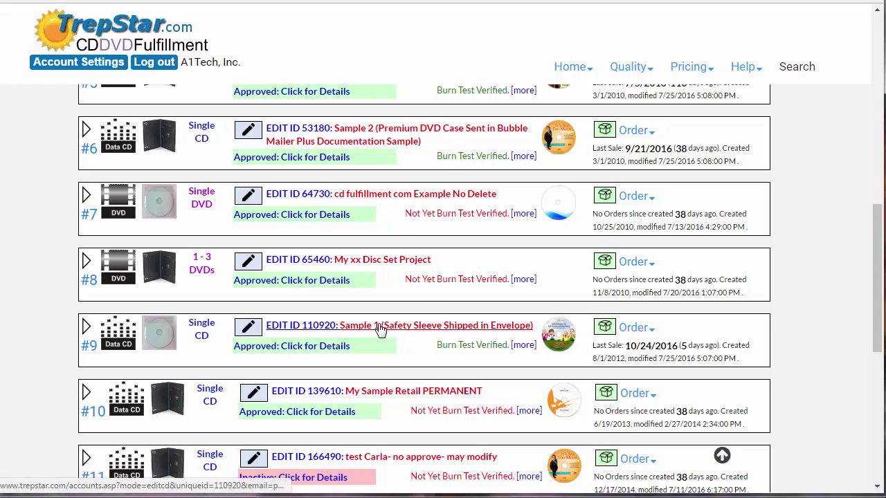
scroll(312, 336, up, 10)
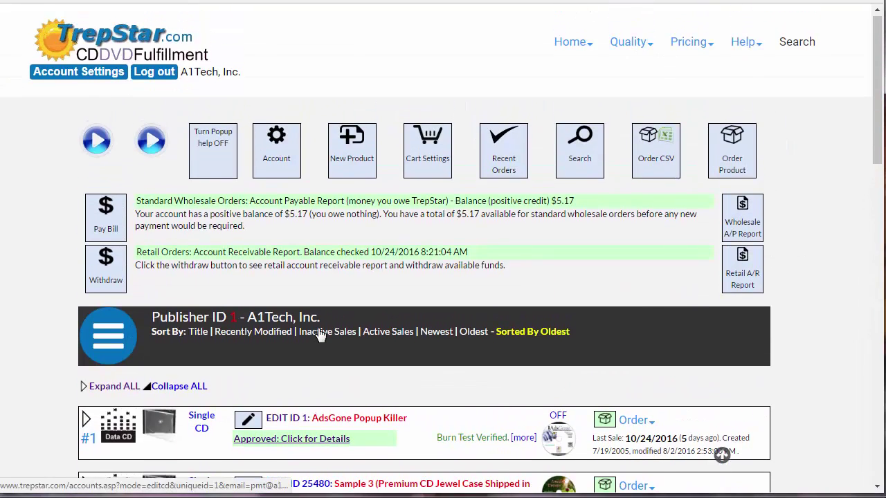
scroll(320, 335, down, 3)
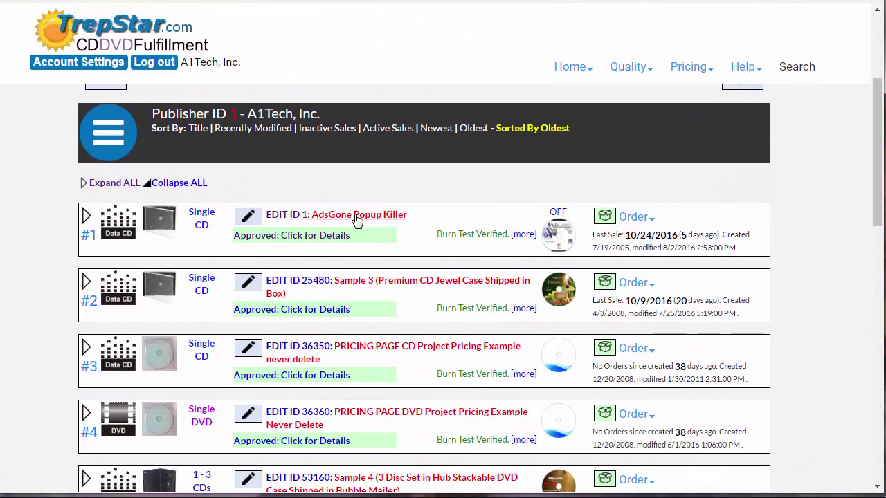
scroll(370, 254, down, 3)
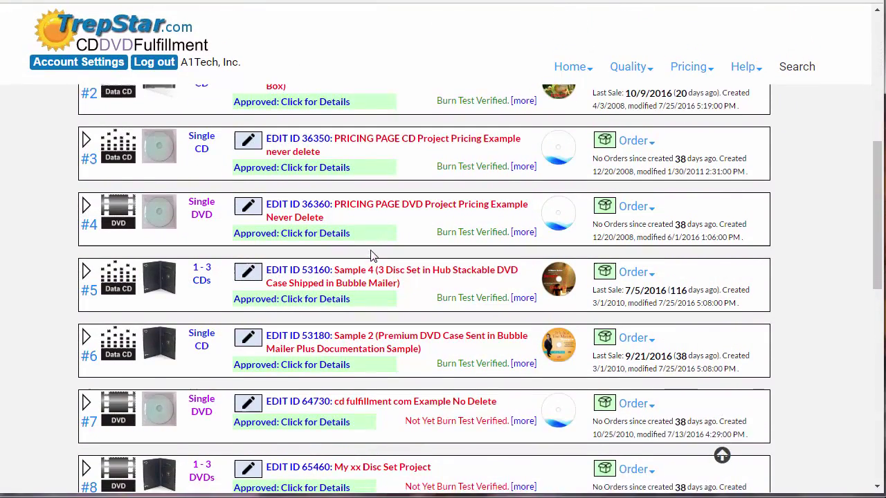
scroll(370, 253, down, 2)
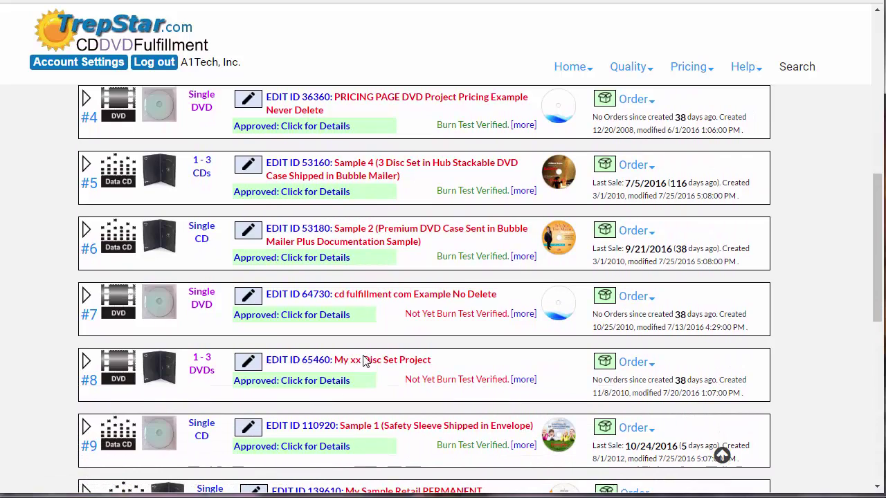
scroll(366, 361, down, 2)
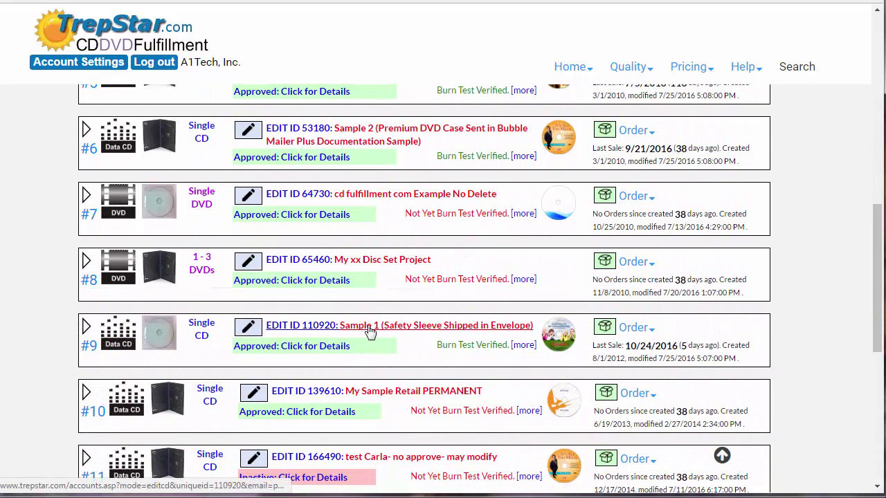
- Choose Change # of Discs in Set for Sample 1 so Discs In Set reads 3
click(640, 332)
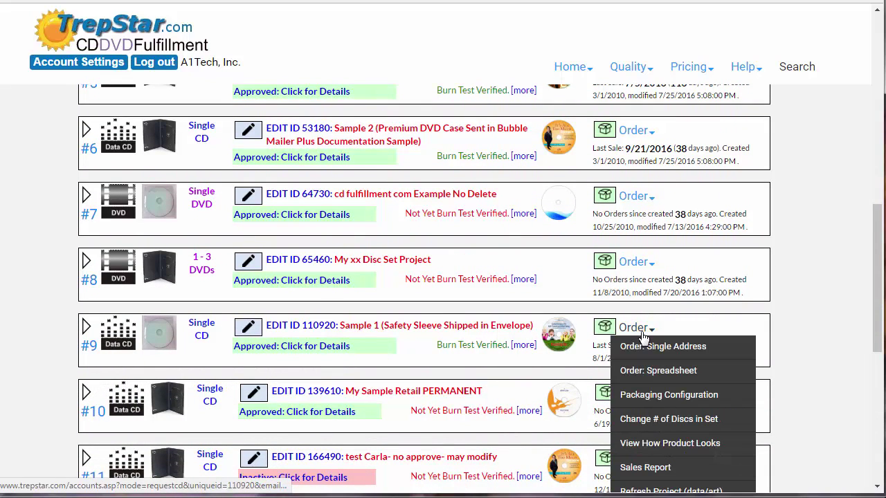
click(641, 420)
mouse_move(209, 218)
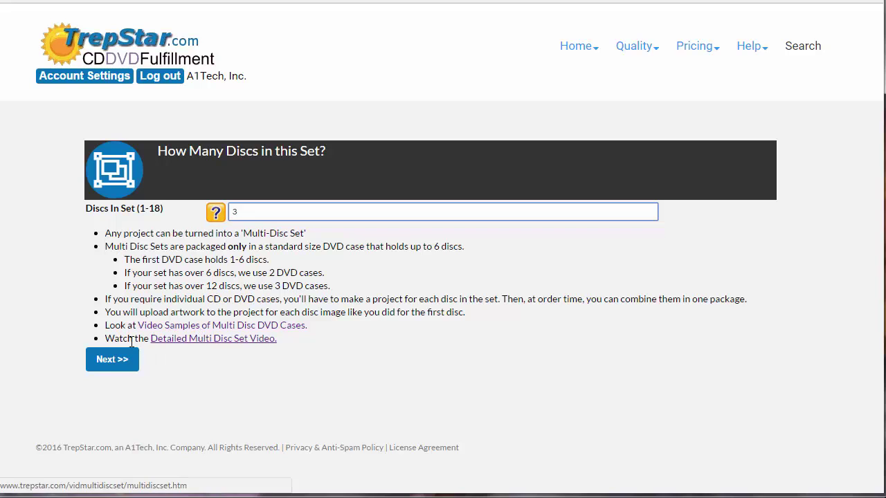
- Confirm the 3-disc set size and select the Disc#1 download URL text
click(108, 365)
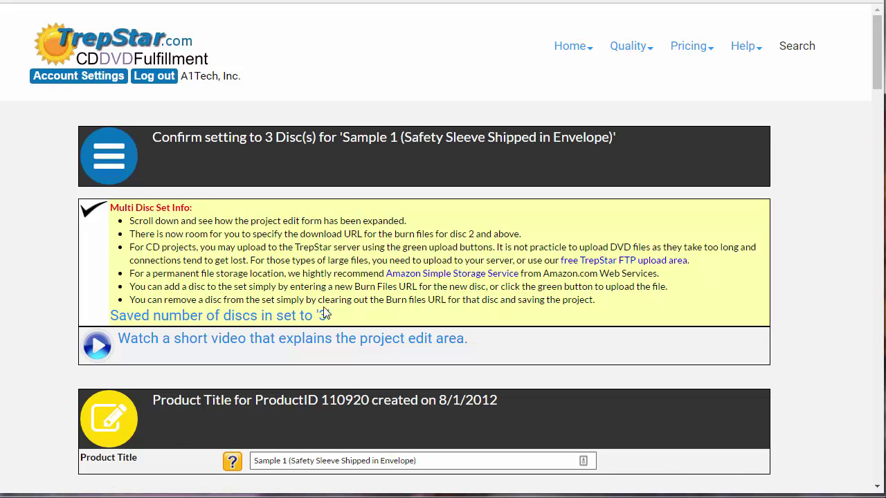
scroll(324, 313, down, 3)
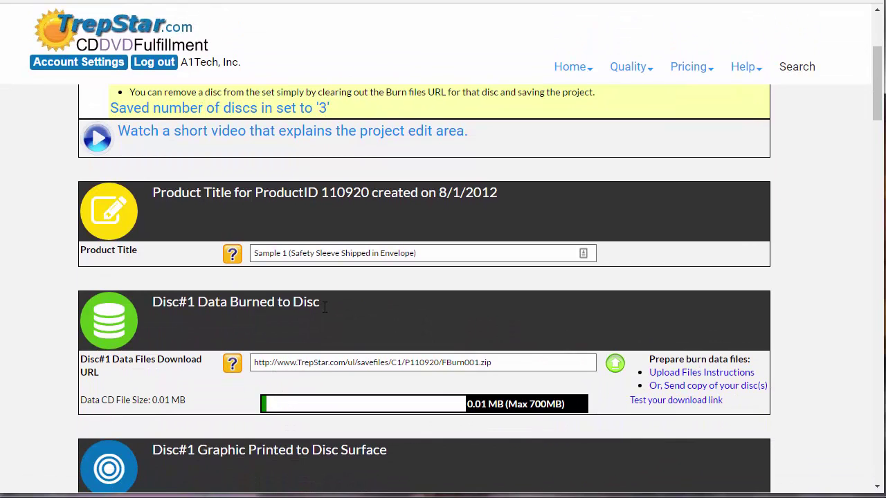
scroll(324, 313, down, 3)
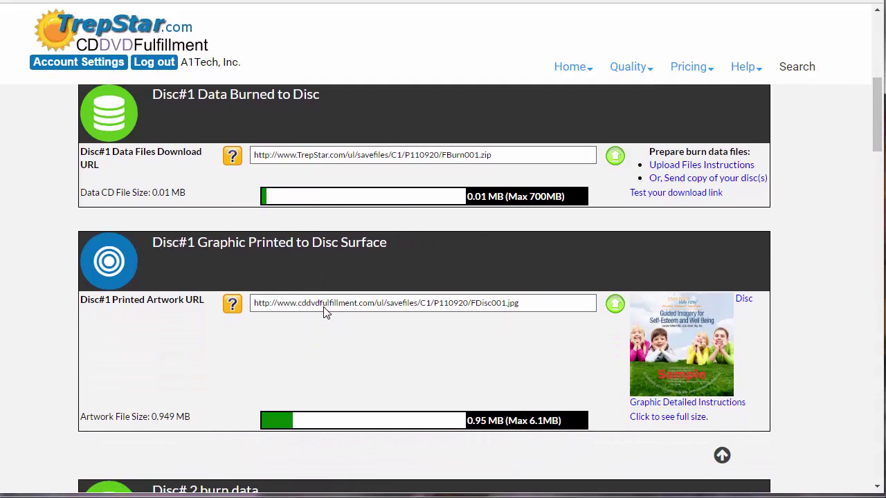
scroll(324, 307, down, 1)
scroll(324, 307, down, 1)
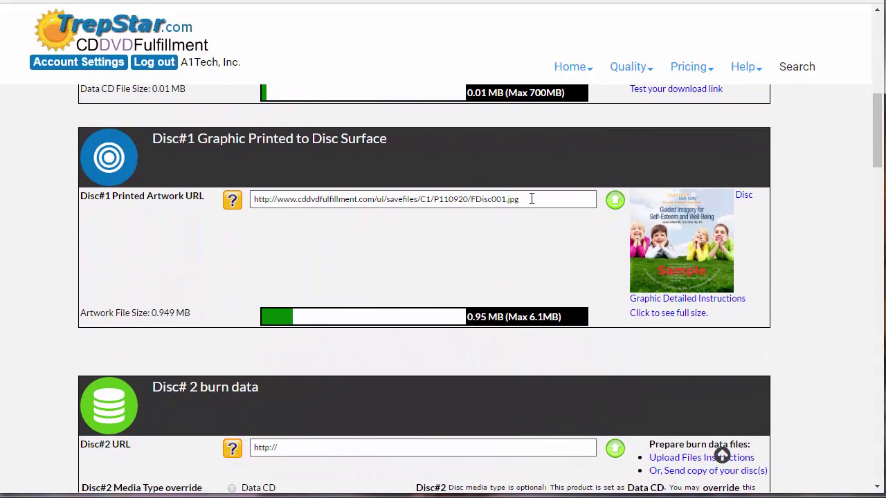
scroll(530, 206, up, 2)
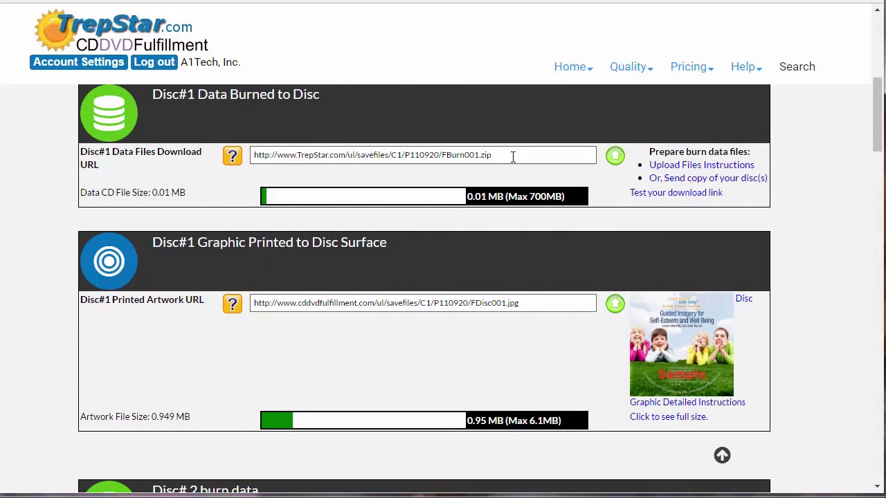
drag(513, 156, 209, 154)
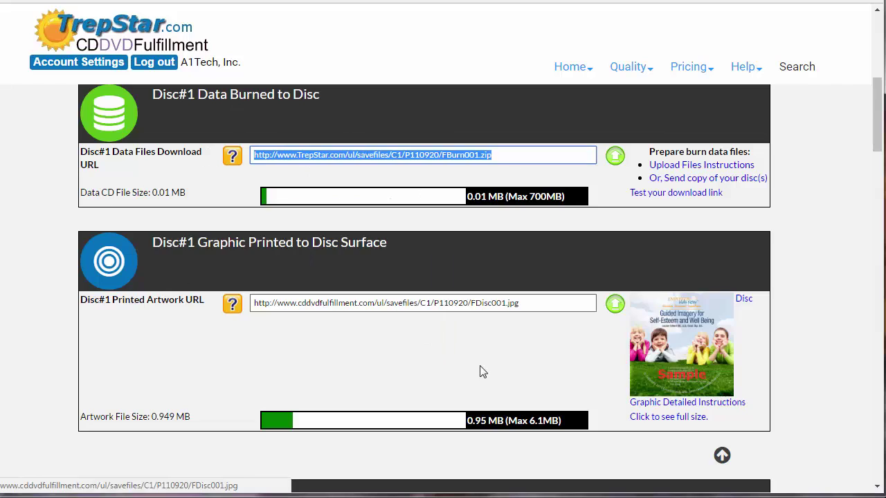
scroll(384, 333, down, 3)
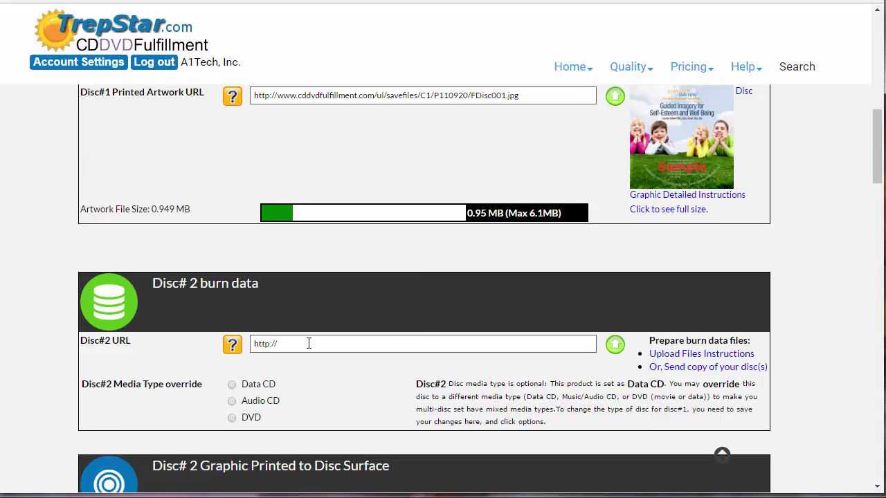
drag(309, 344, 208, 339)
mouse_move(233, 344)
scroll(399, 342, down, 1)
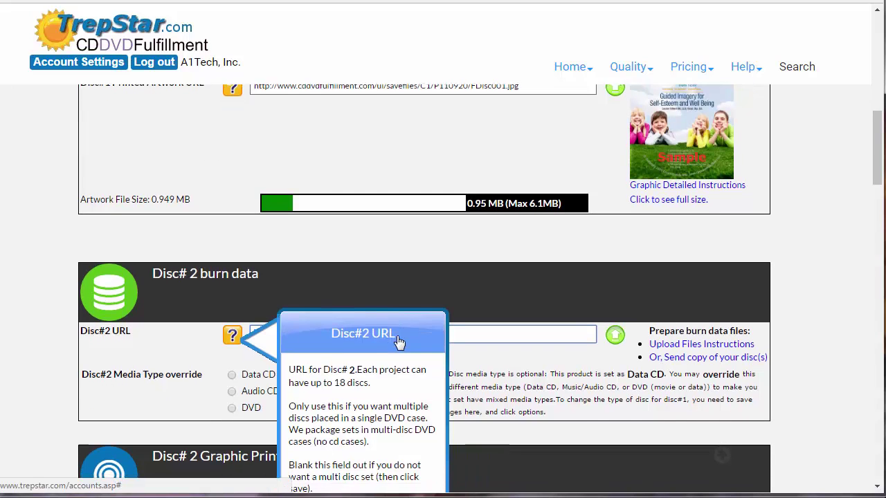
scroll(398, 343, down, 3)
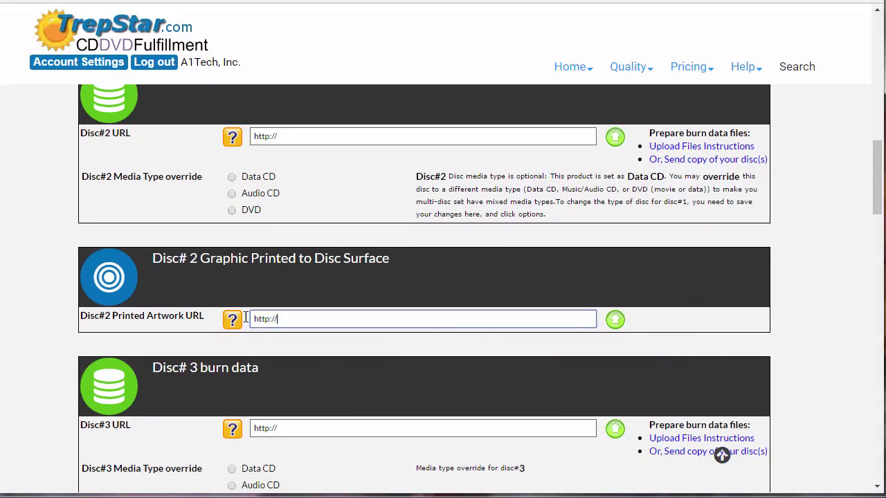
drag(251, 318, 609, 318)
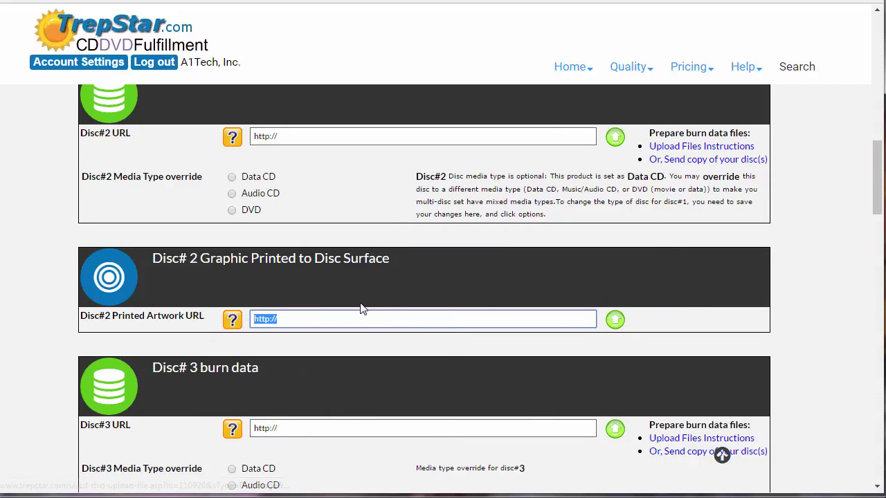
scroll(366, 308, down, 3)
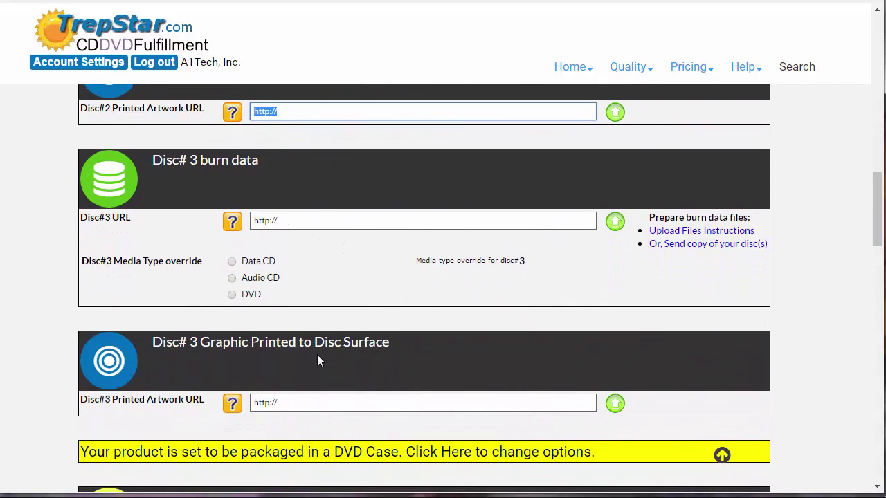
scroll(388, 380, down, 3)
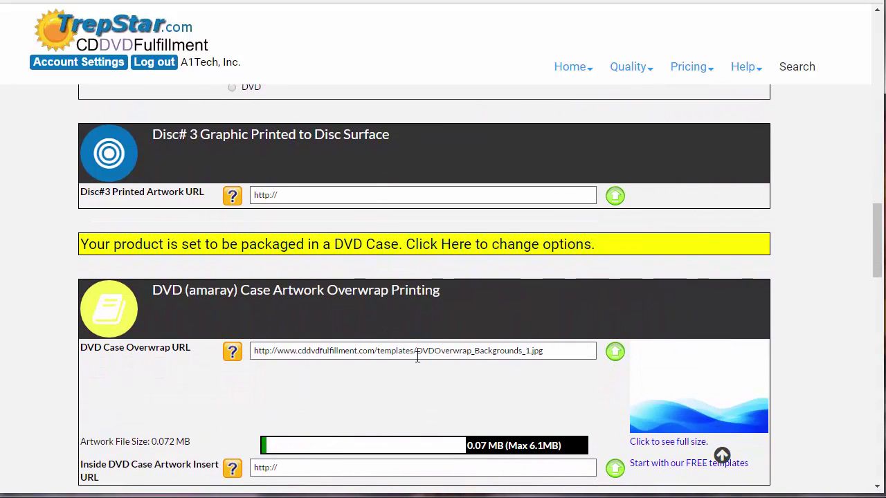
scroll(417, 357, down, 10)
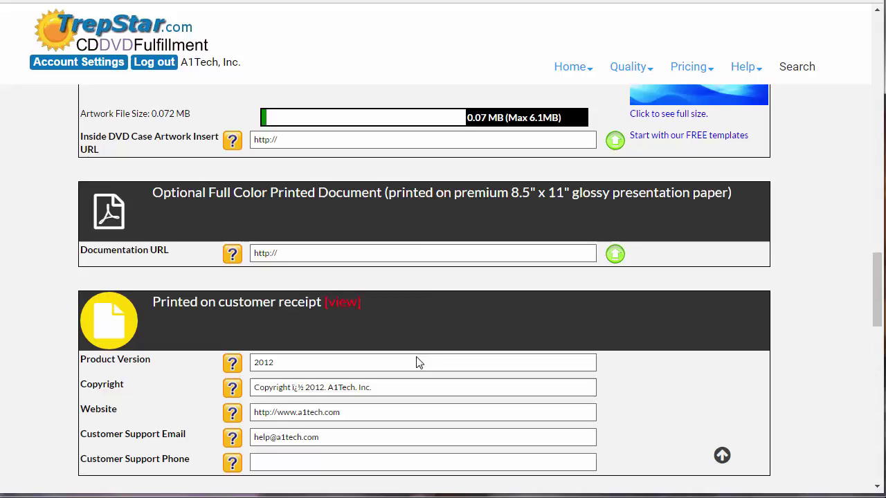
scroll(232, 396, down, 8)
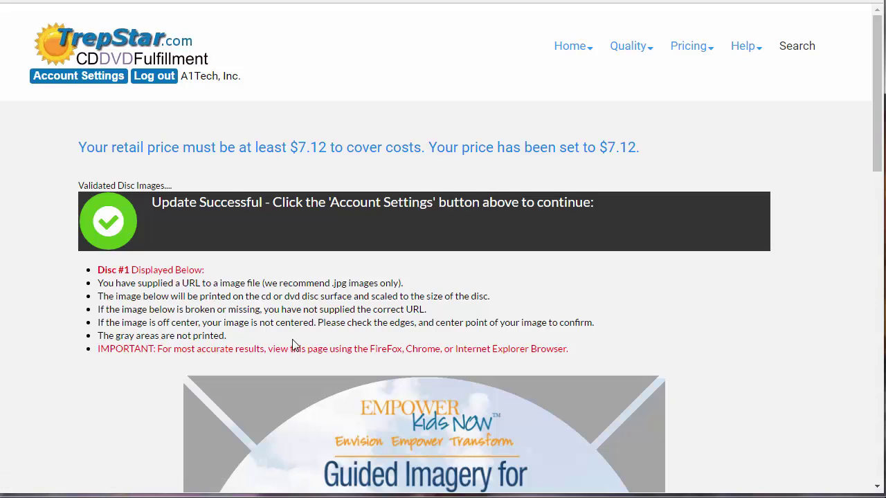
- Return to Account Settings, sort by Recently Modified, and open Sample 1's Order options at row #3
scroll(292, 344, down, 6)
scroll(252, 301, up, 6)
click(87, 79)
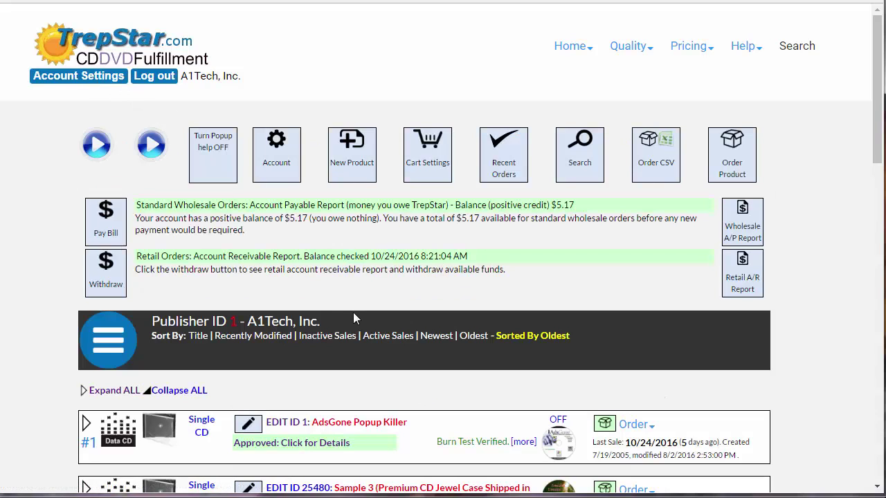
click(250, 337)
scroll(350, 324, down, 3)
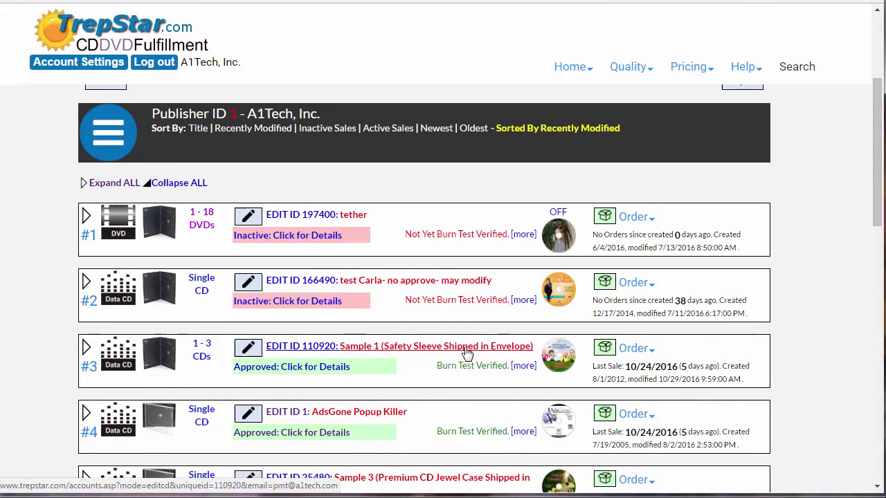
click(618, 350)
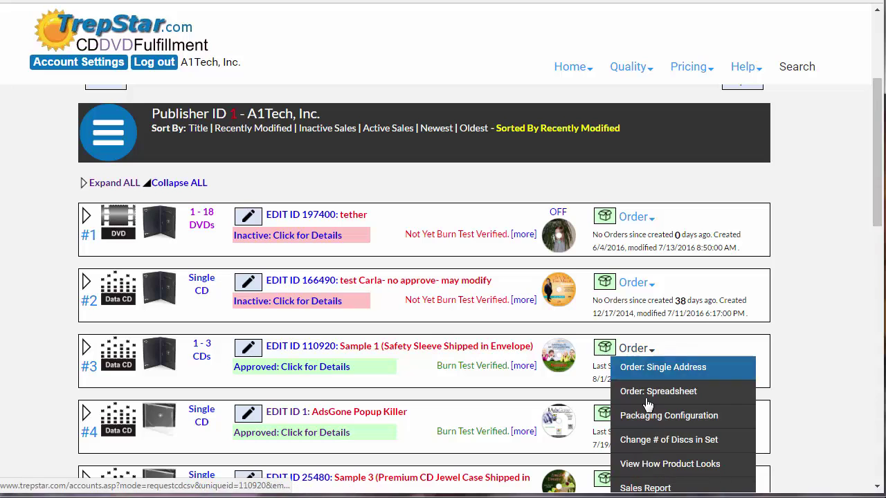
- Open View How Product Looks for Sample 1 and show disc 2's artwork
click(648, 470)
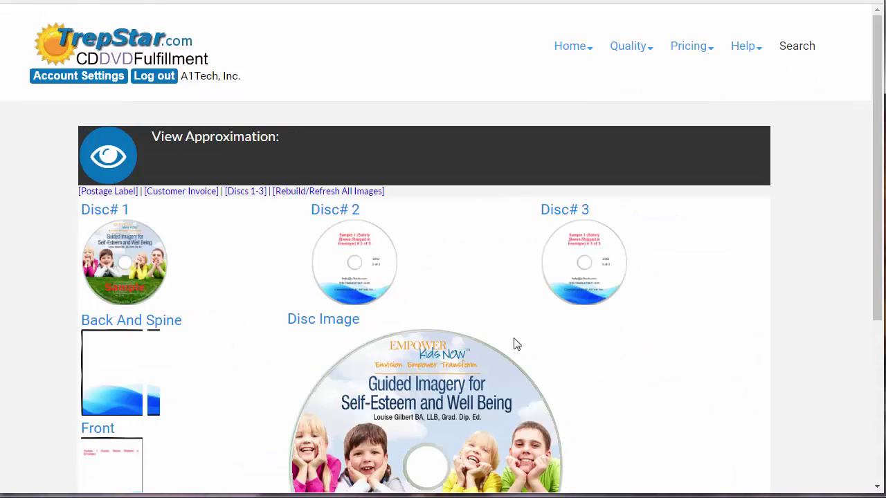
scroll(513, 344, down, 3)
scroll(352, 270, up, 2)
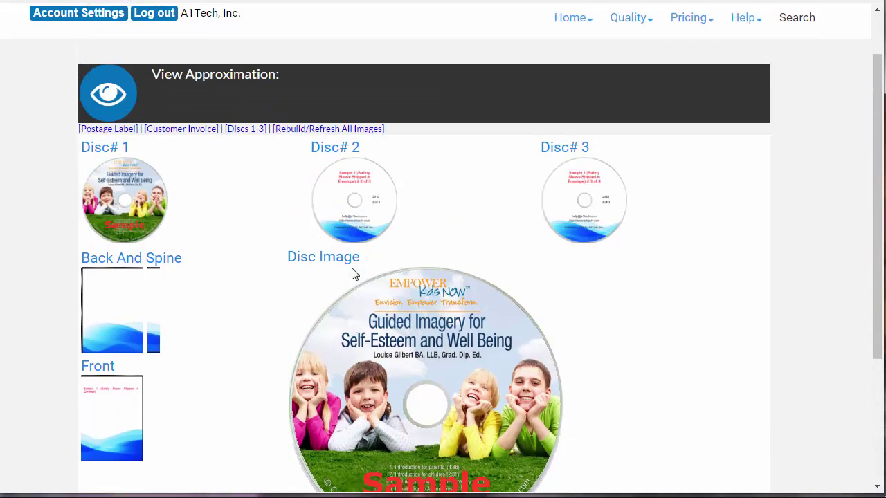
scroll(351, 274, up, 1)
click(332, 264)
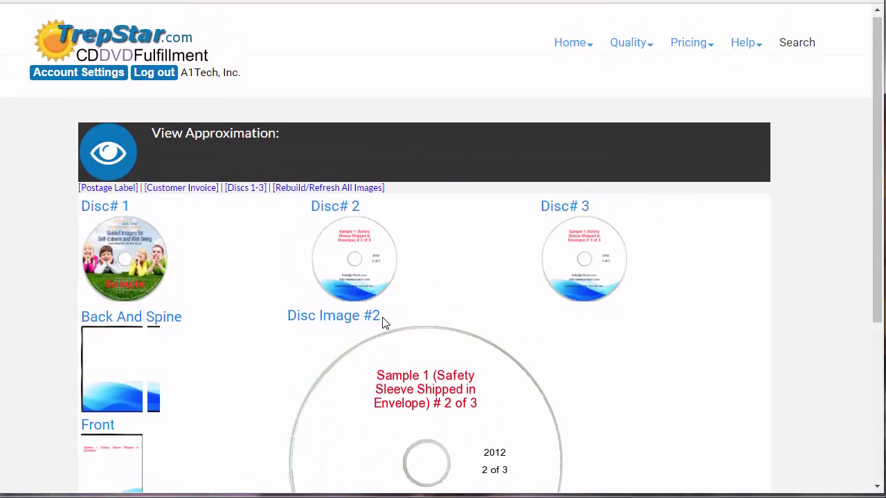
scroll(423, 297, down, 3)
scroll(540, 187, up, 3)
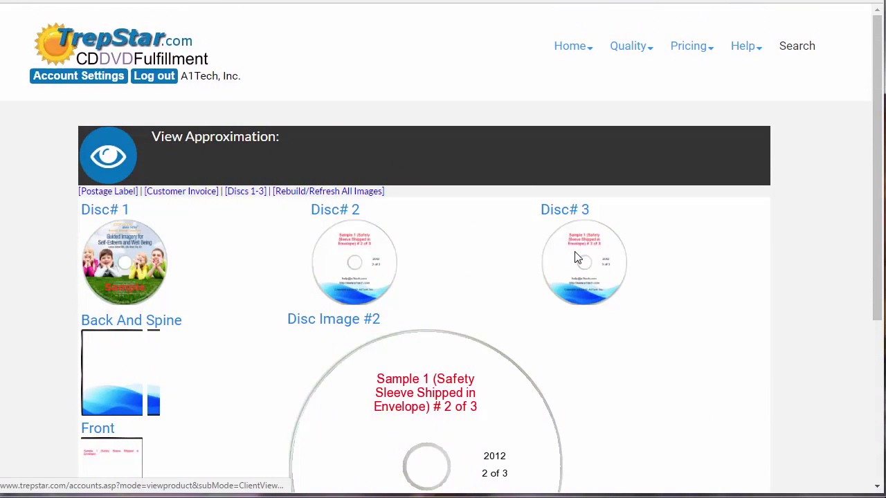
scroll(245, 237, down, 3)
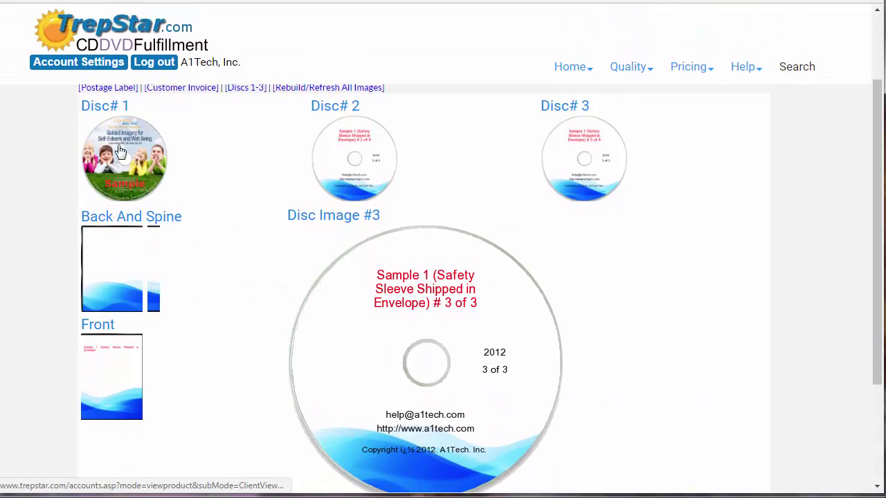
- Show the DVD case Back And Spine, then the Front, in the large preview
click(112, 279)
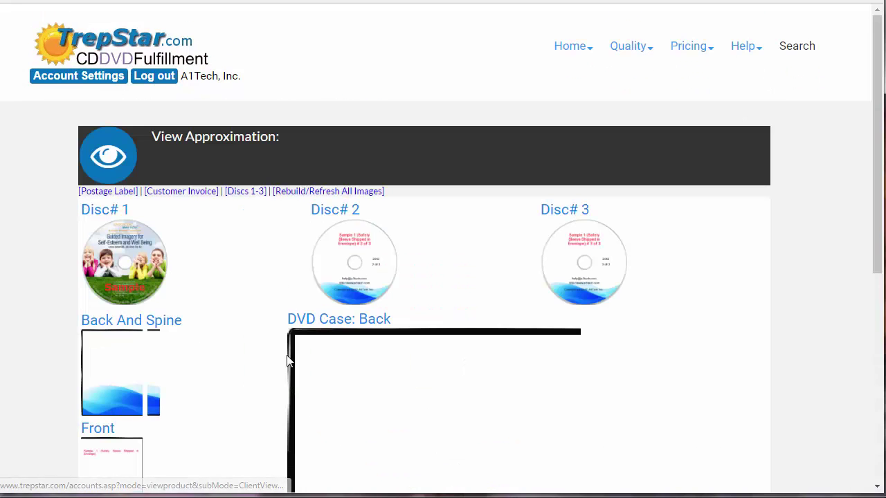
scroll(104, 346, down, 3)
click(88, 309)
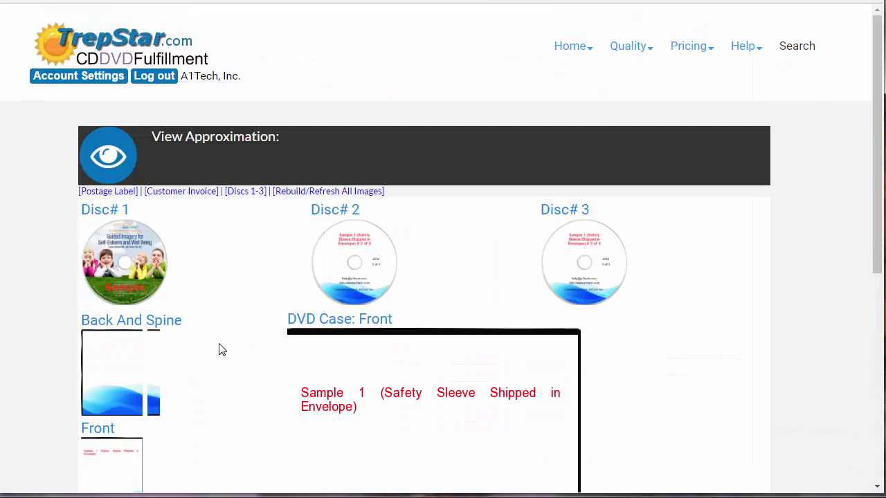
scroll(220, 349, down, 3)
scroll(218, 350, up, 3)
- Open Sample 1's edit page (ID 110920) from the dashboard, review it, then return to Account Settings
click(95, 82)
scroll(276, 350, down, 3)
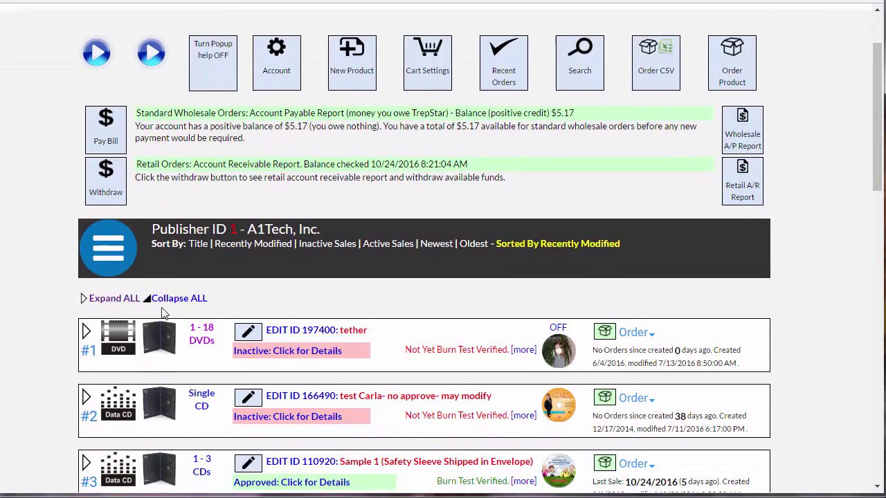
scroll(302, 420, down, 3)
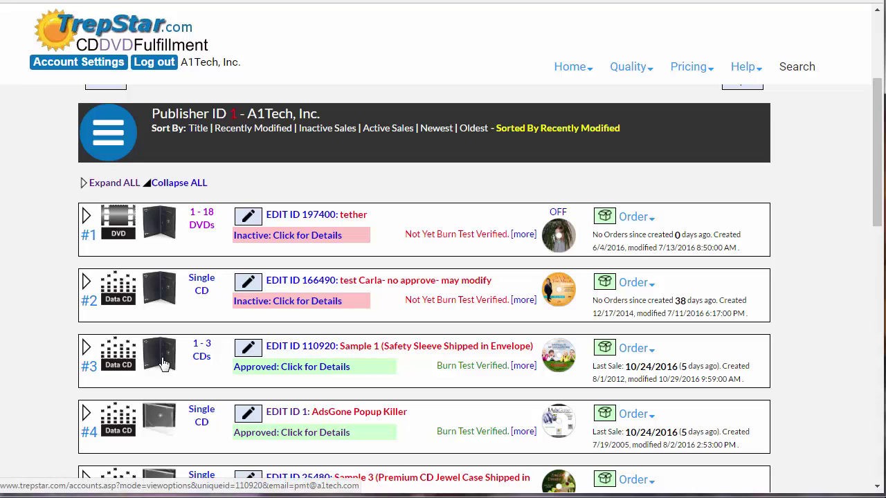
click(299, 352)
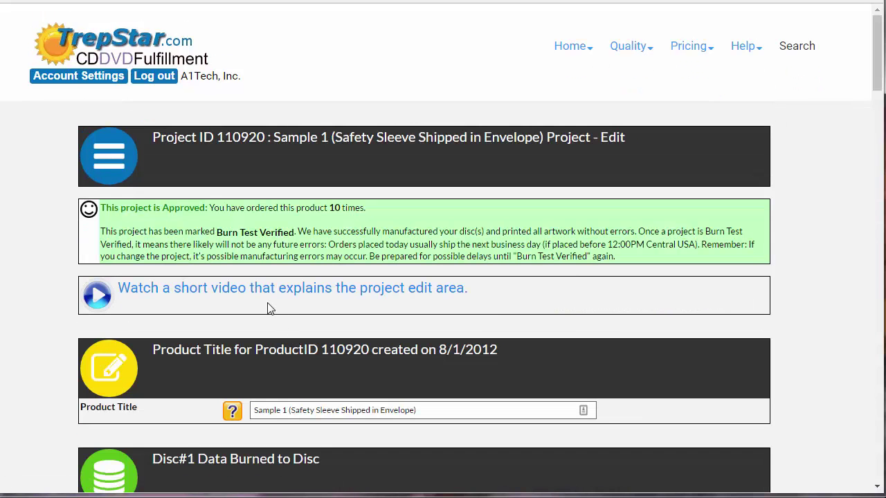
scroll(277, 280, down, 6)
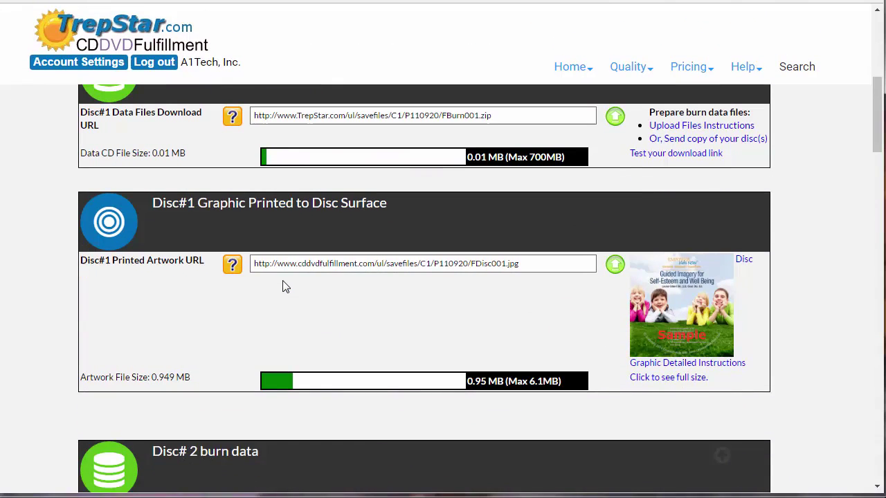
scroll(282, 287, up, 4)
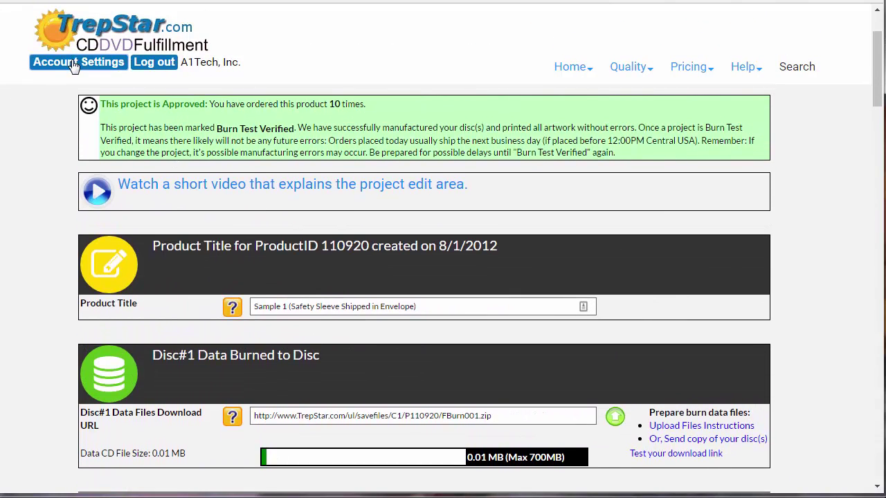
click(75, 66)
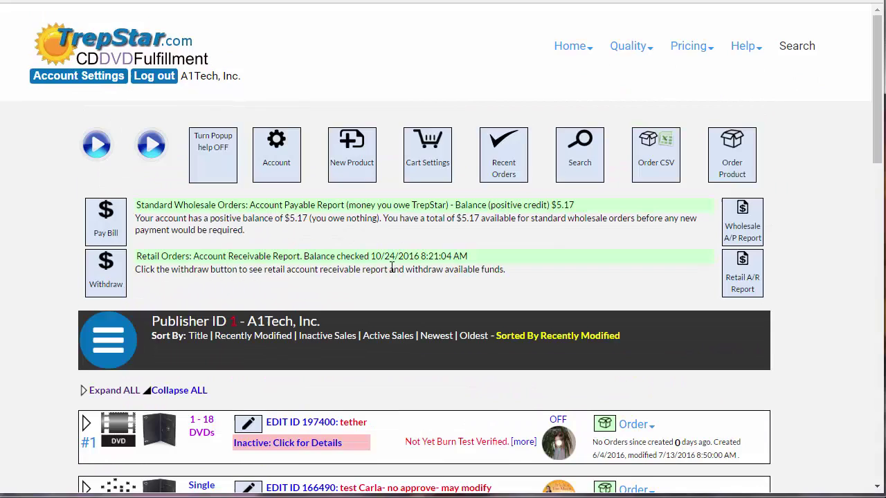
scroll(392, 270, down, 4)
scroll(389, 273, up, 2)
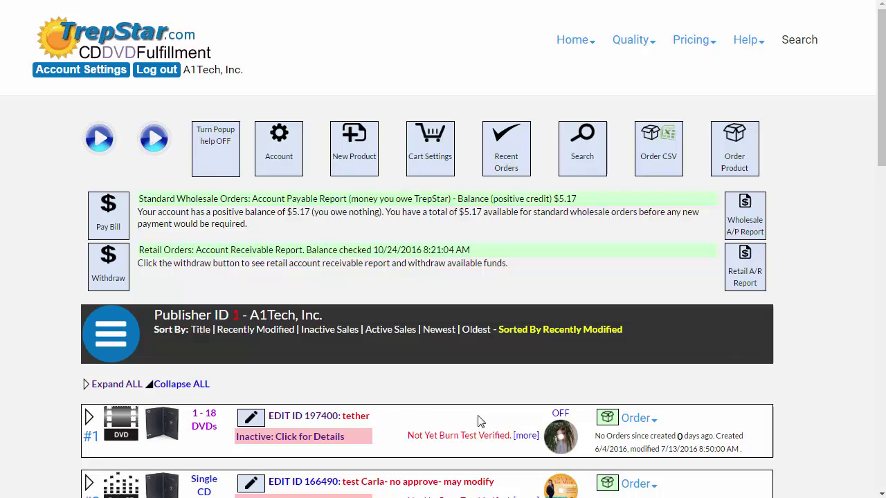
- Open the multi-disc set pricing page and scroll down to the disc-set example images
mouse_move(687, 43)
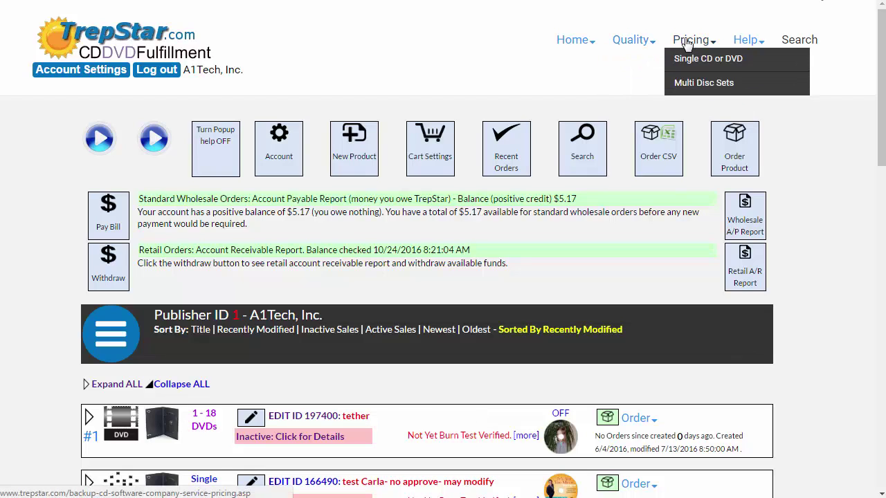
click(692, 91)
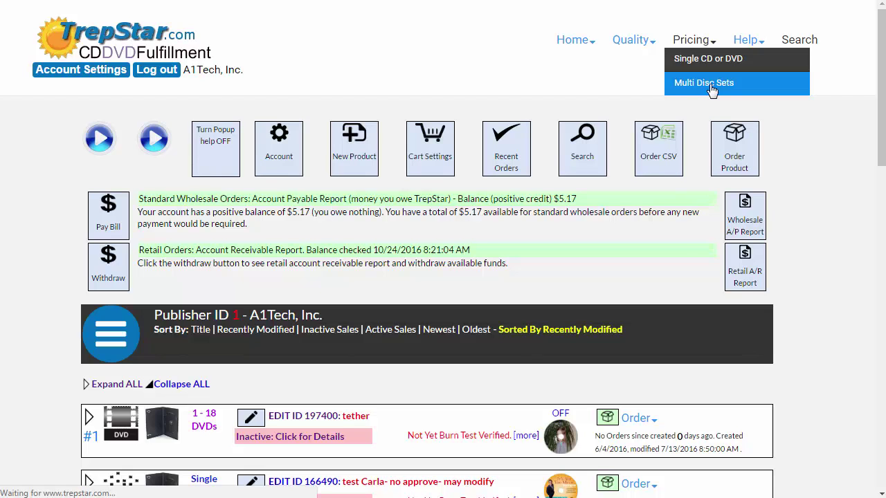
scroll(631, 208, down, 1)
scroll(631, 208, down, 2)
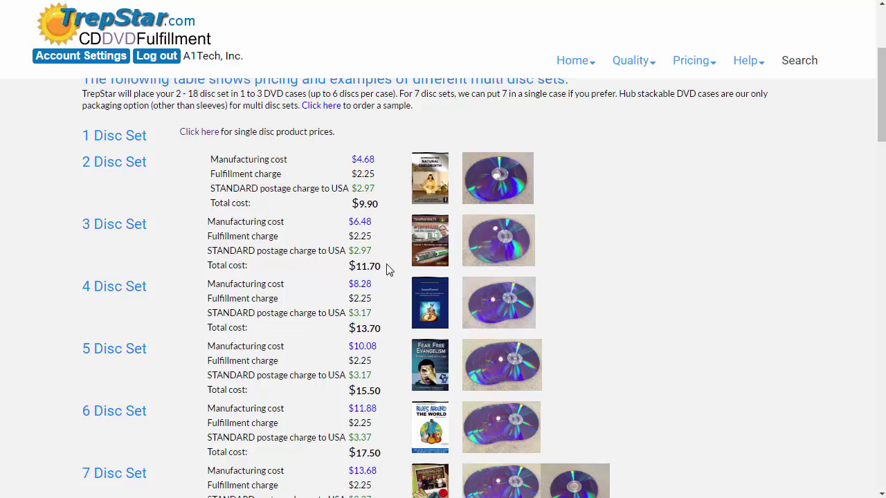
scroll(469, 323, down, 2)
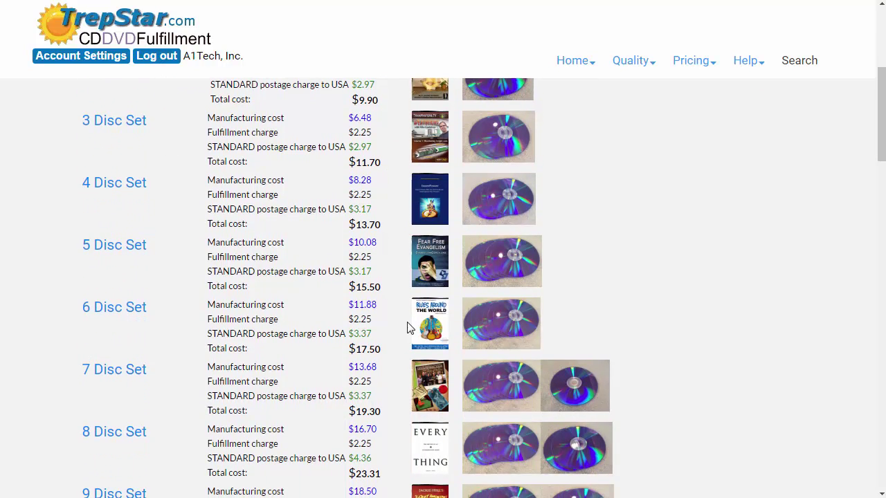
scroll(476, 314, down, 2)
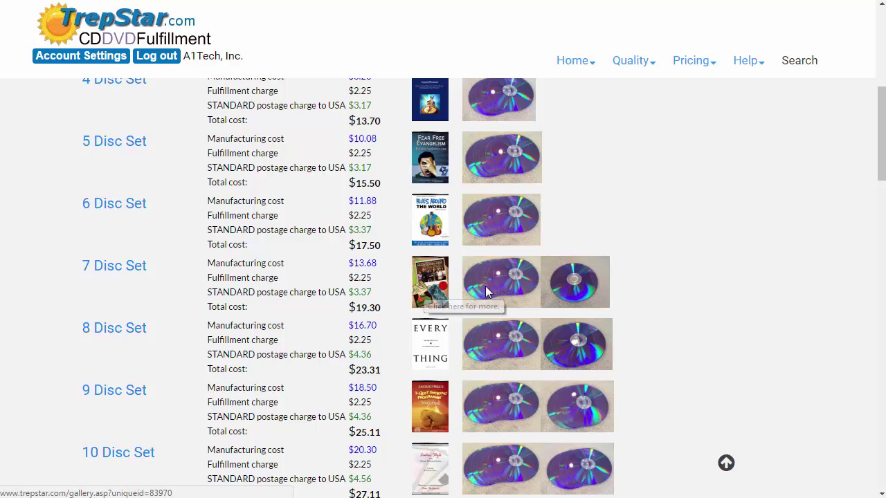
scroll(485, 291, down, 3)
- Open the ten-disc example's Product Gallery page
click(429, 374)
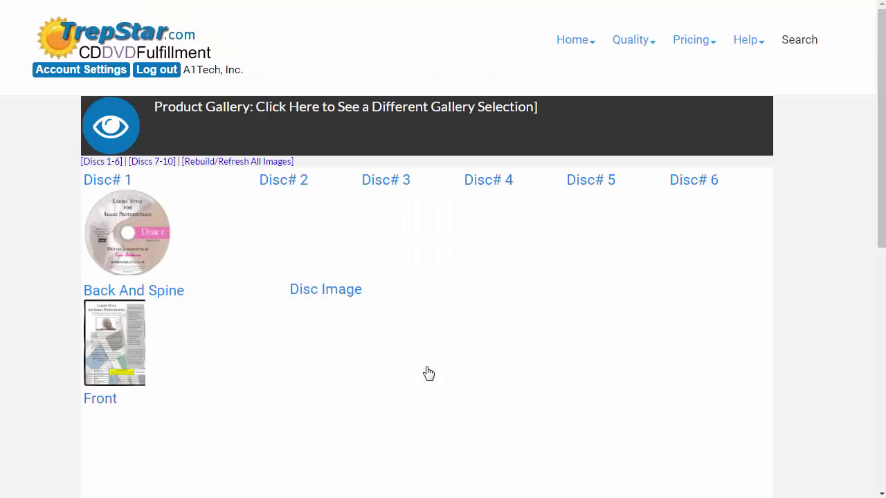
scroll(296, 207, down, 3)
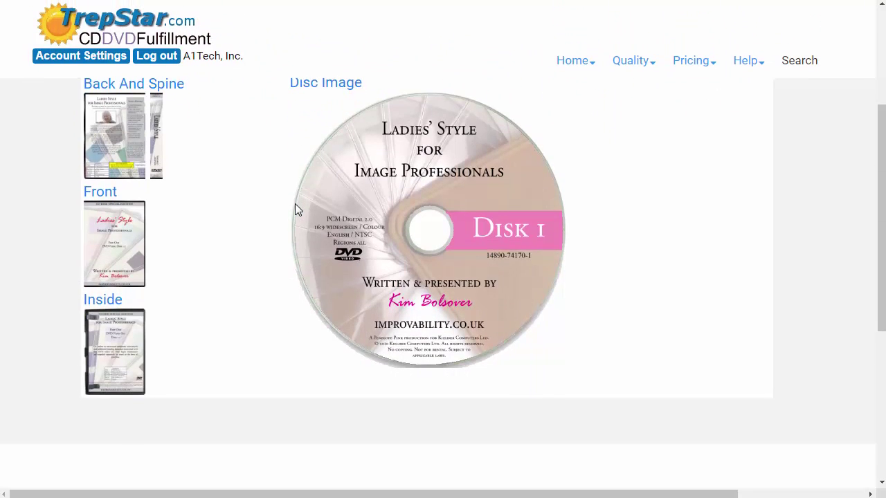
scroll(296, 205, up, 3)
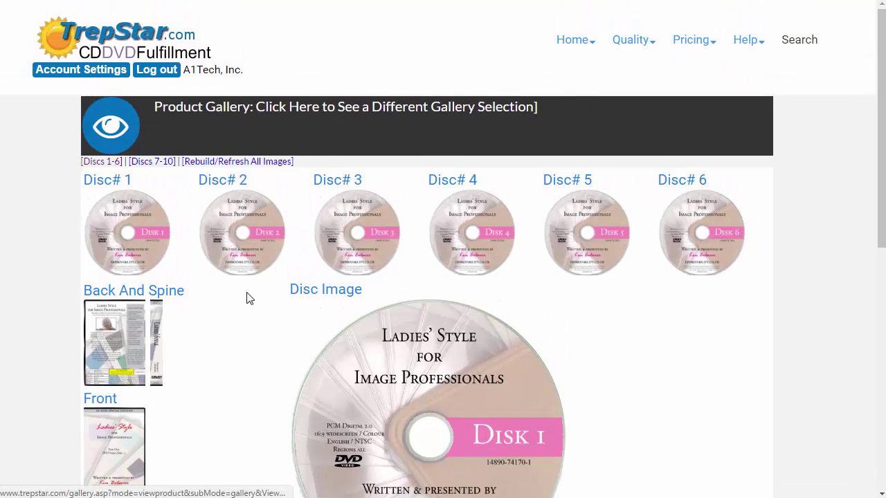
scroll(228, 317, down, 1)
scroll(217, 305, up, 1)
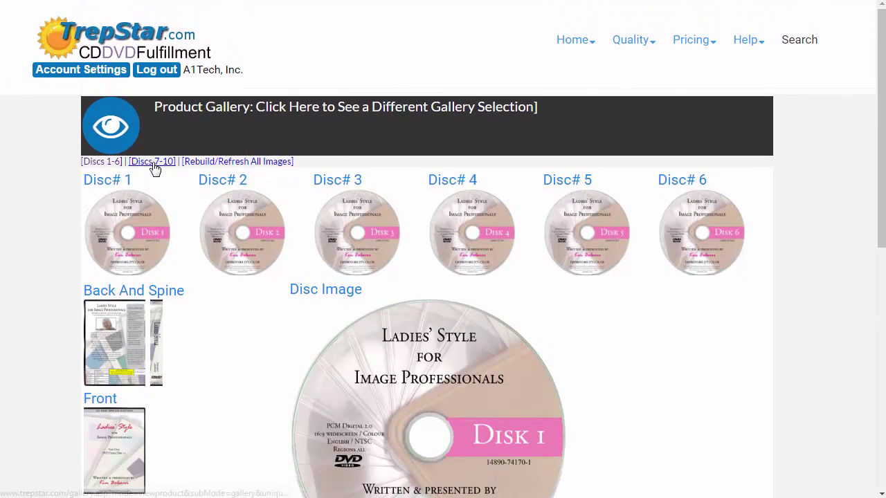
- Show discs 7–10, enlarge the DVD case Front, then switch to Discs 1-6 and back to 7-10
click(153, 164)
scroll(118, 337, down, 2)
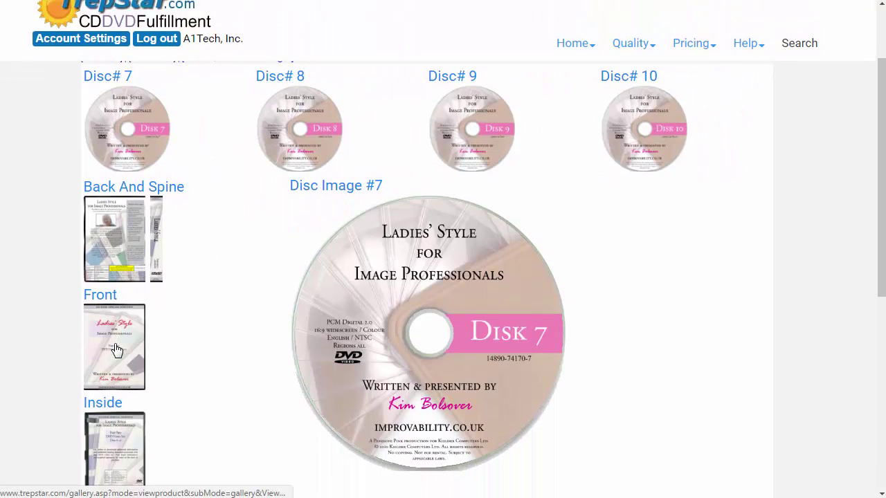
click(116, 351)
scroll(375, 340, down, 2)
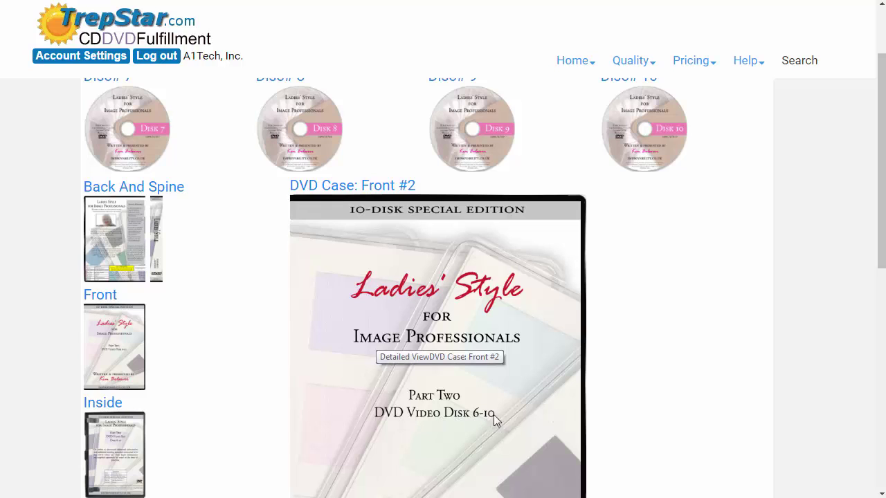
scroll(402, 342, up, 2)
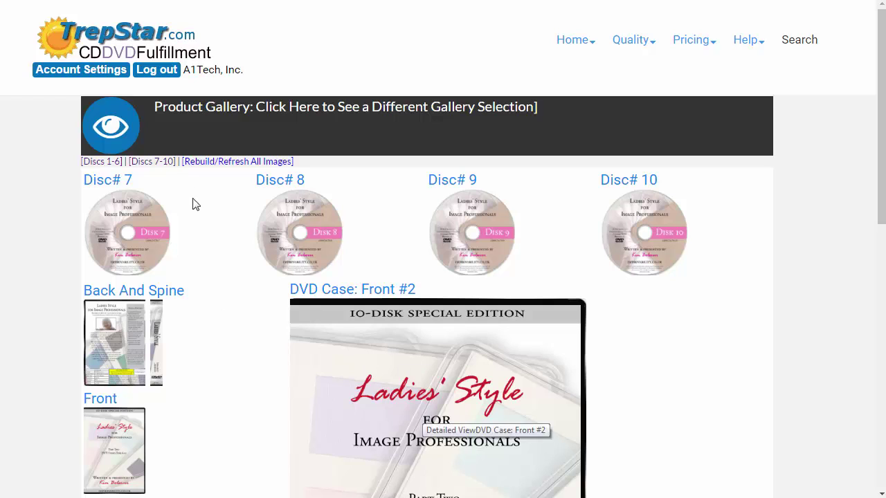
click(103, 162)
click(150, 163)
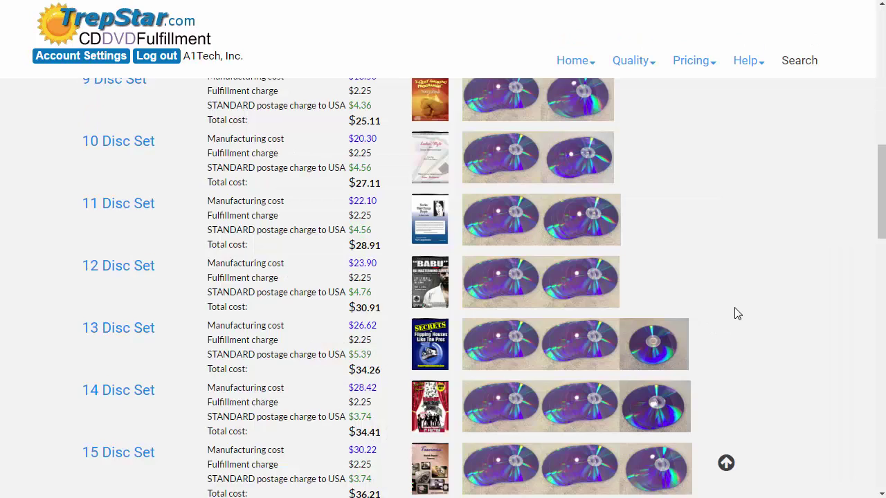
- Scroll the pricing list through the 9 to 18 disc sets to the single-quantity totals table
scroll(736, 314, down, 5)
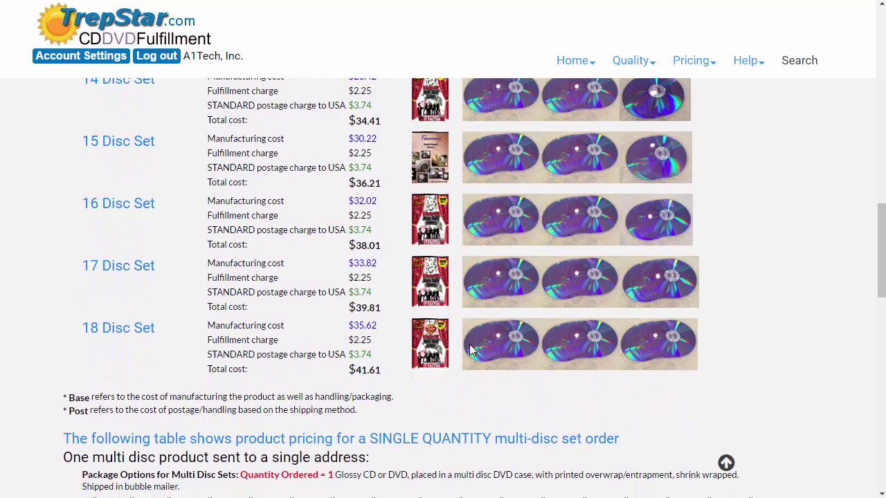
scroll(492, 318, up, 3)
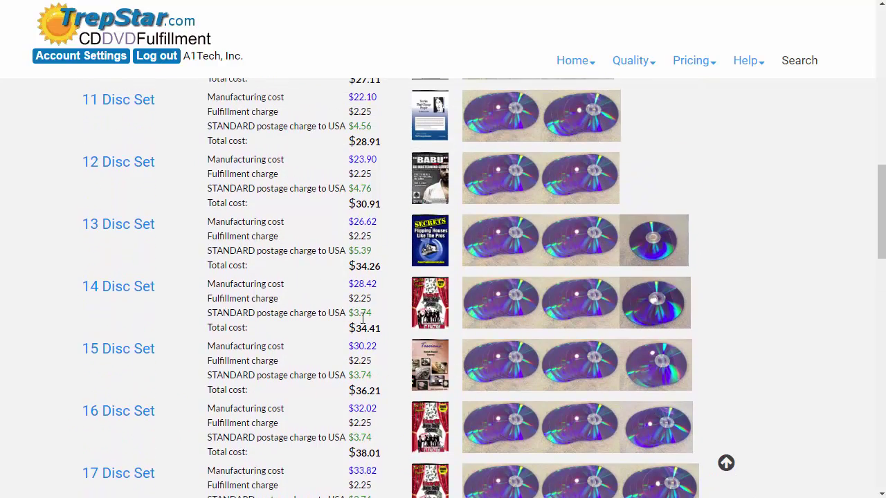
scroll(365, 323, down, 5)
scroll(367, 323, down, 3)
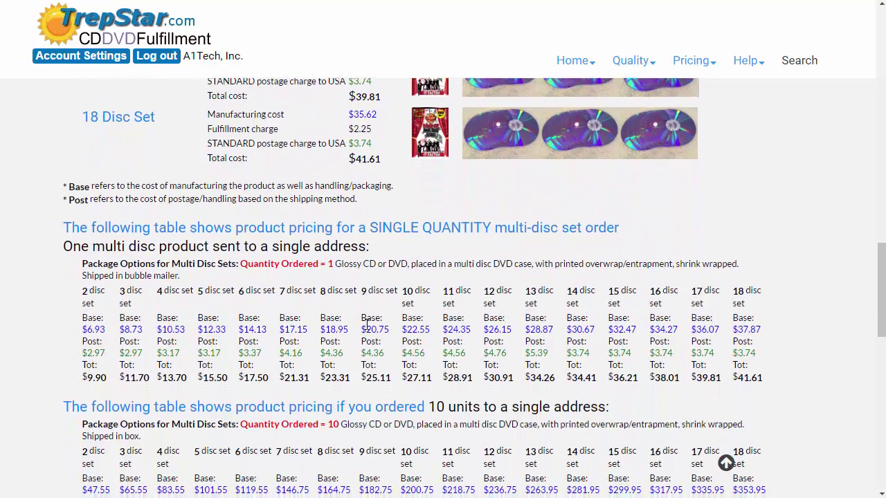
mouse_move(690, 64)
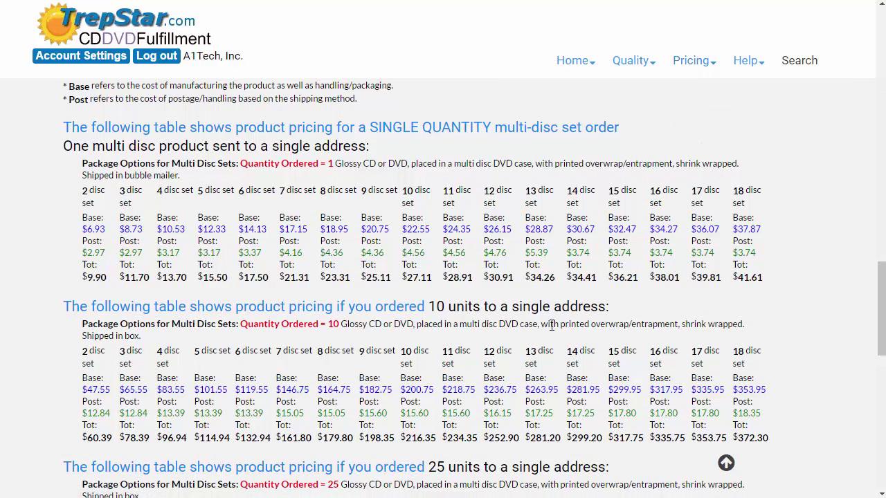
drag(255, 167, 332, 165)
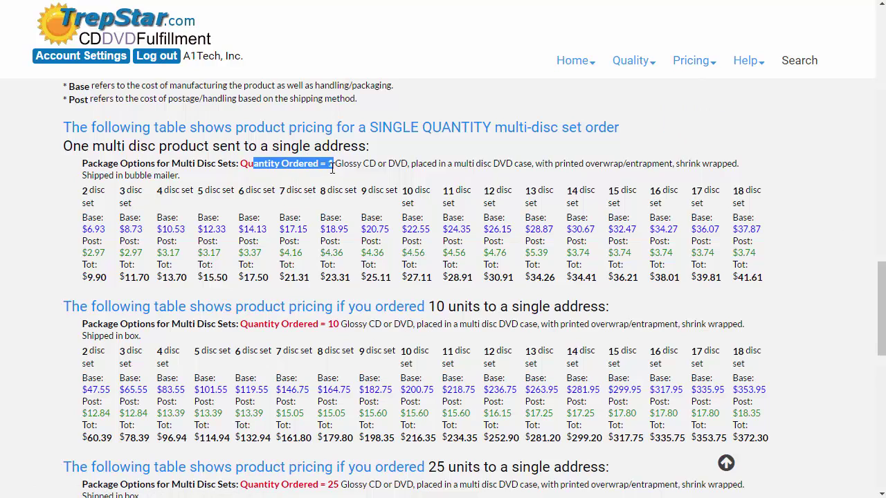
click(341, 164)
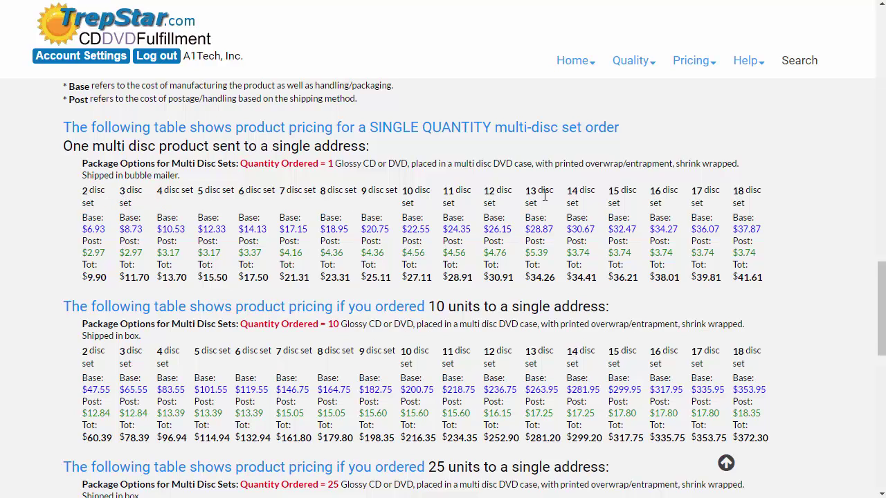
double_click(735, 190)
mouse_move(738, 229)
mouse_down()
mouse_move(776, 230)
mouse_move(768, 228)
mouse_up()
click(739, 228)
drag(734, 253, 757, 254)
click(775, 253)
drag(734, 278, 761, 278)
click(773, 274)
scroll(427, 352, down, 3)
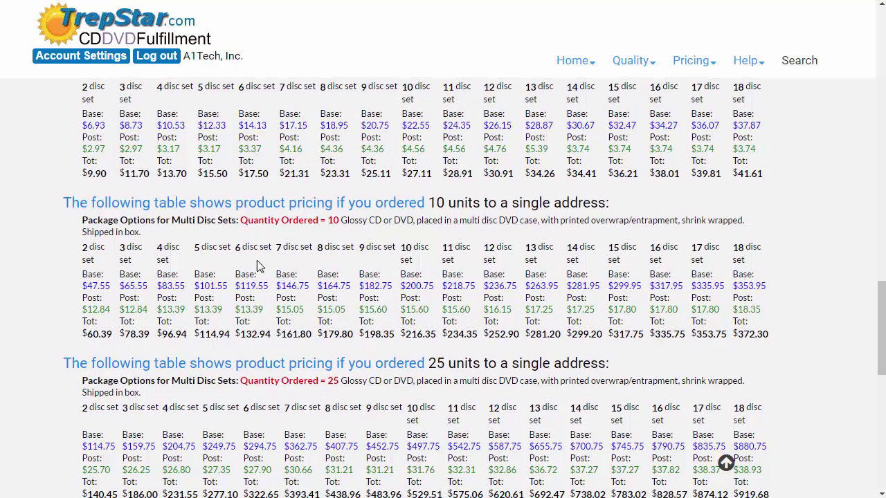
scroll(312, 302, down, 3)
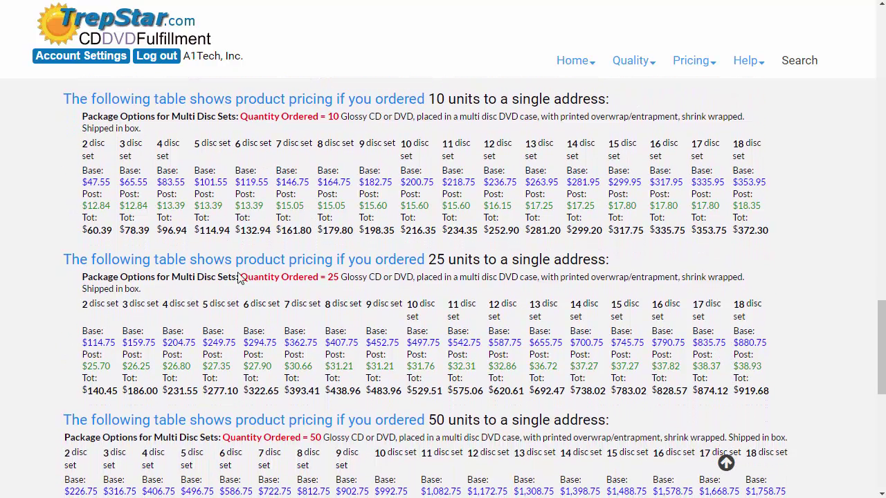
double_click(331, 277)
click(361, 298)
scroll(599, 320, up, 5)
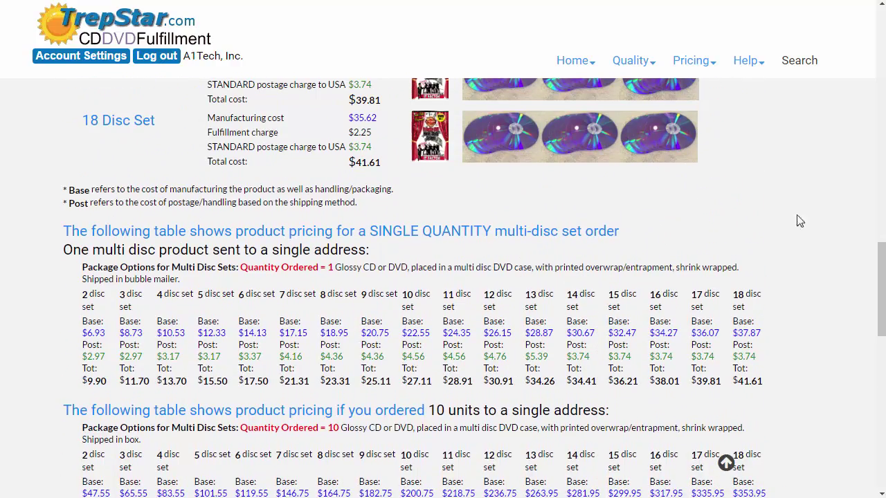
drag(882, 281, 883, 46)
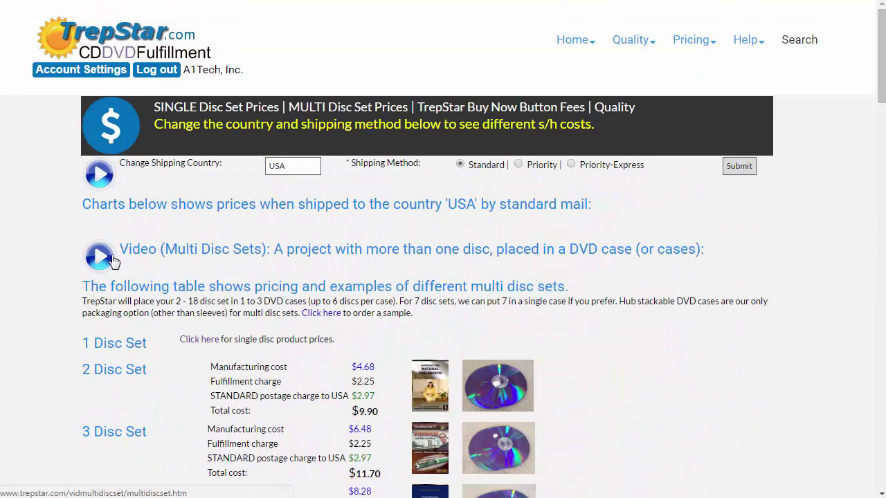